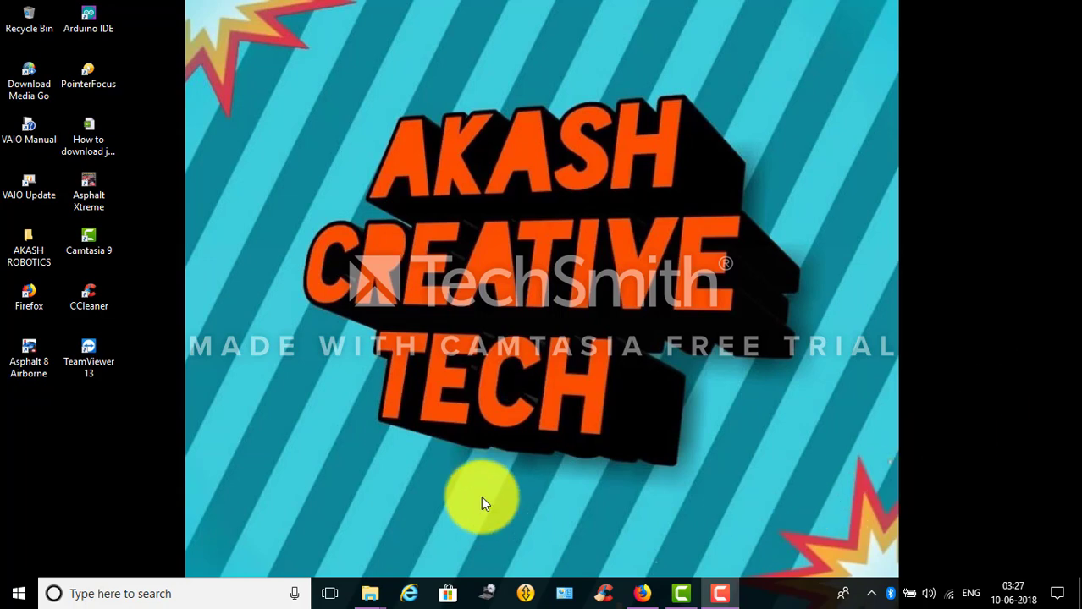
Launch Firefox from the taskbar to reach the Google home page.
click(642, 594)
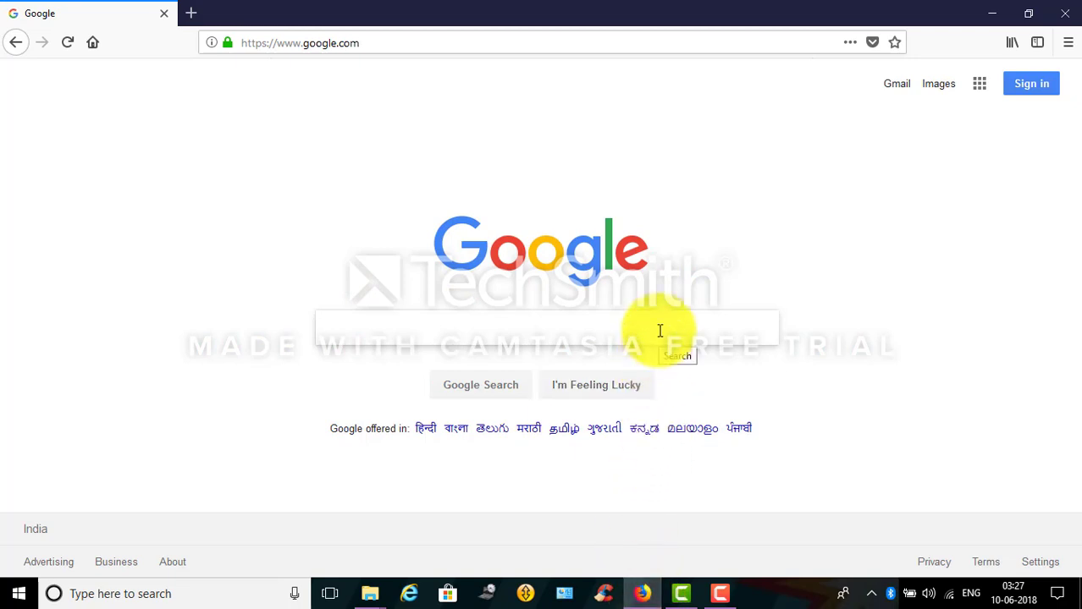
Search Google for 'windroy' and open the 'Windroy 4.0.3 - Download' Uptodown result.
text(w)
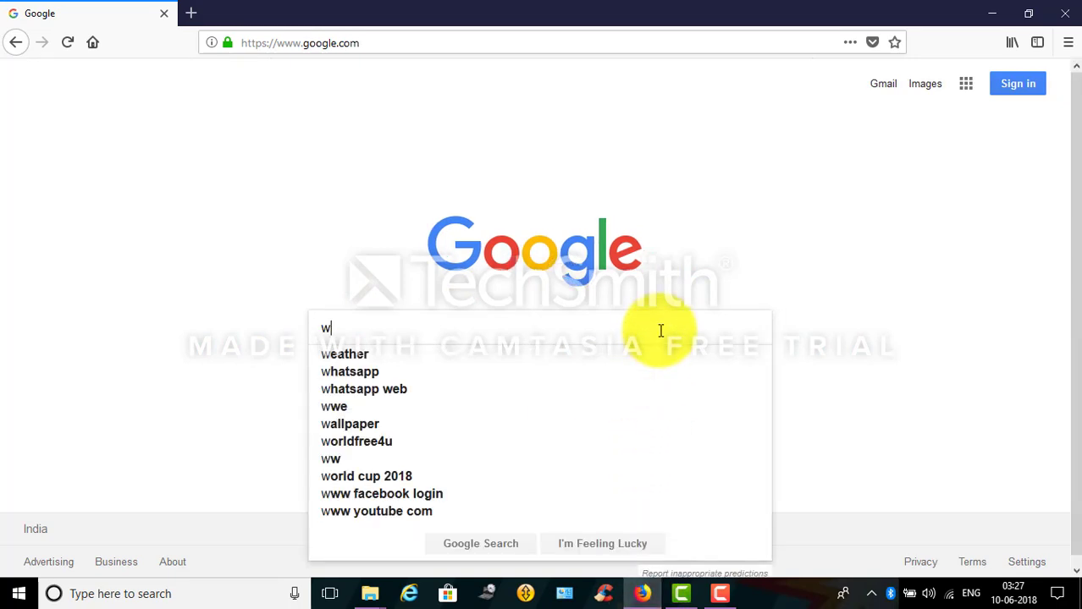
text(indroy)
key(Return)
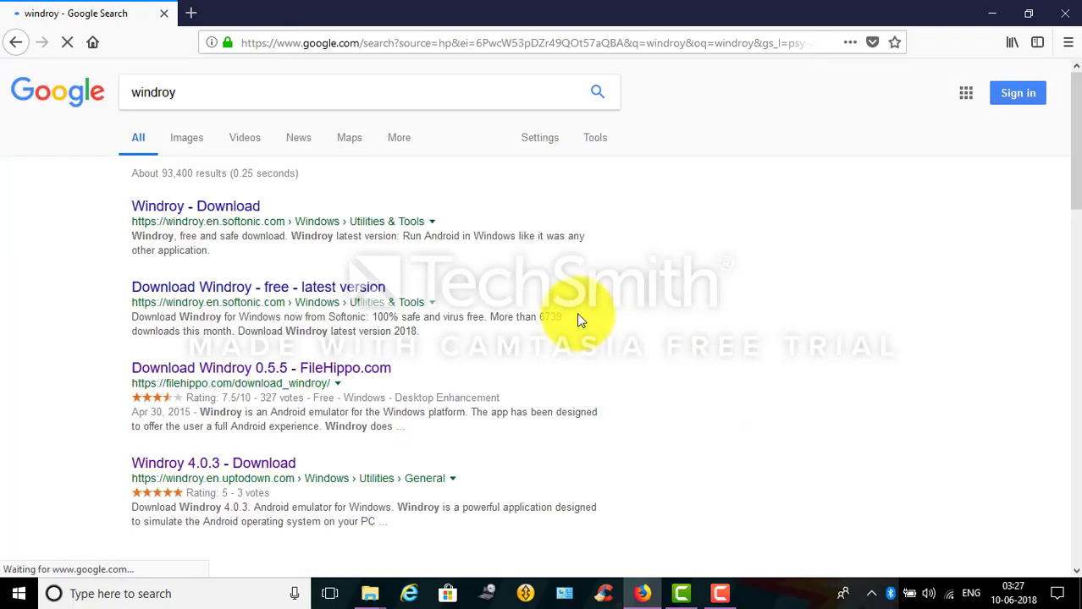
scroll(168, 427, down, 1)
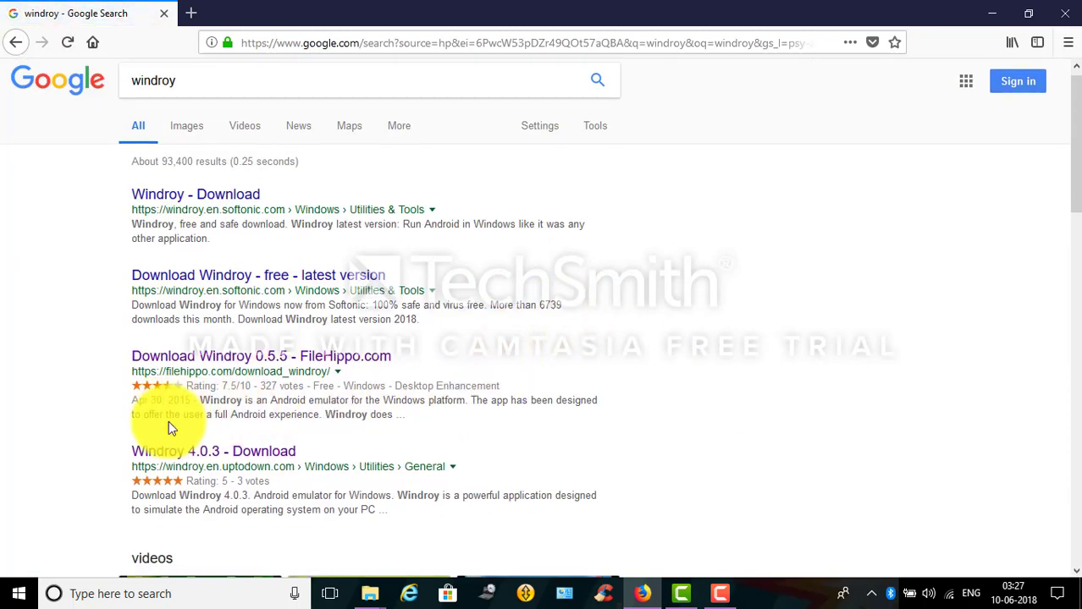
scroll(168, 423, down, 3)
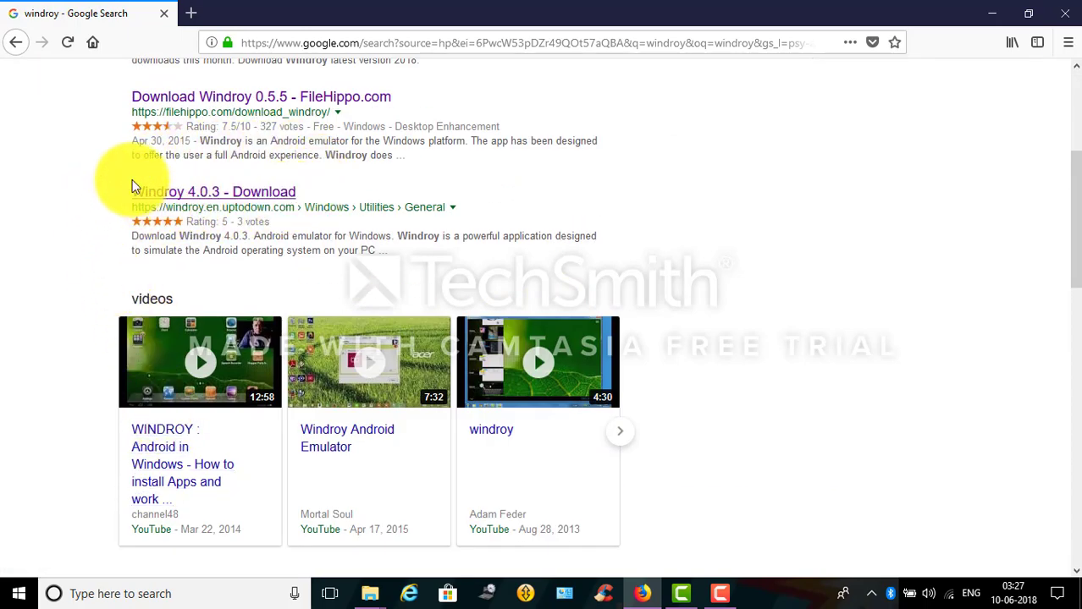
click(248, 200)
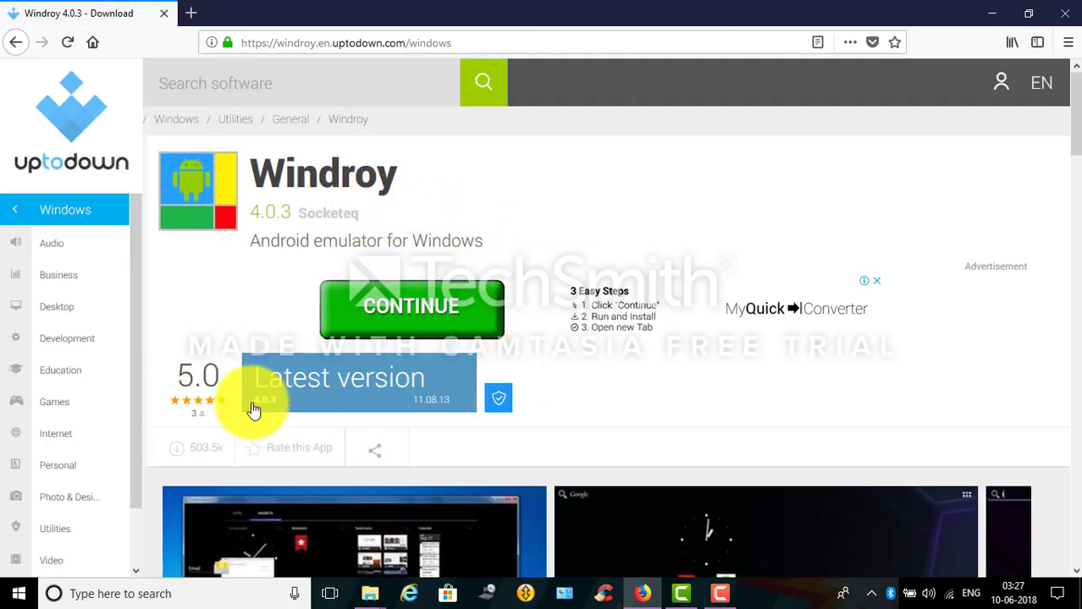
Go to the latest-version page and scroll down to the 81.83 MB Download button.
click(317, 387)
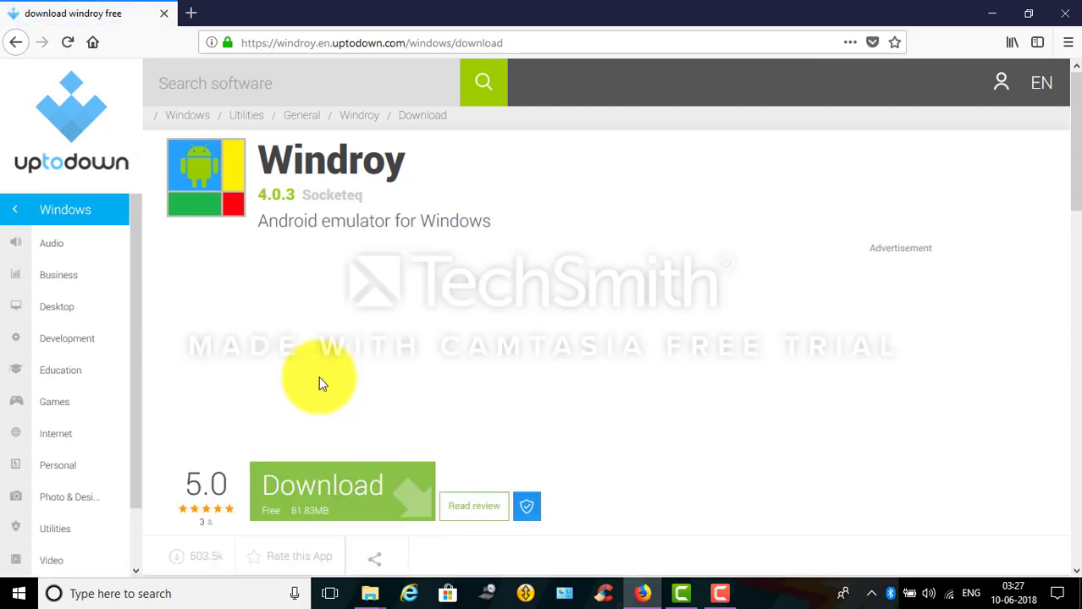
scroll(322, 383, down, 2)
scroll(318, 378, down, 2)
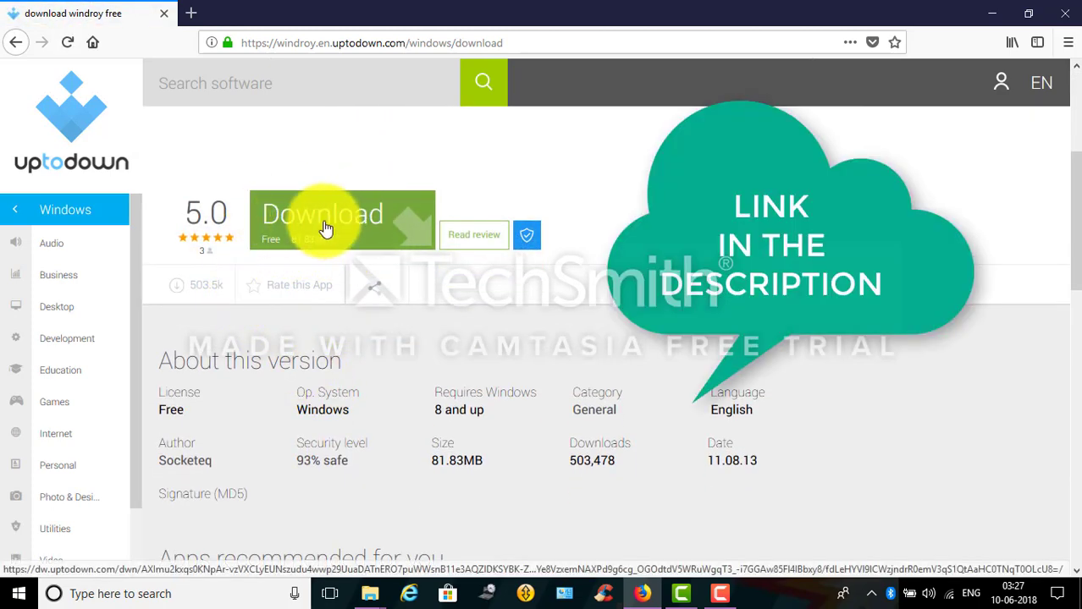
Save windroy-4-0-3-en-win.exe to disk and view it in the downloads library.
click(326, 229)
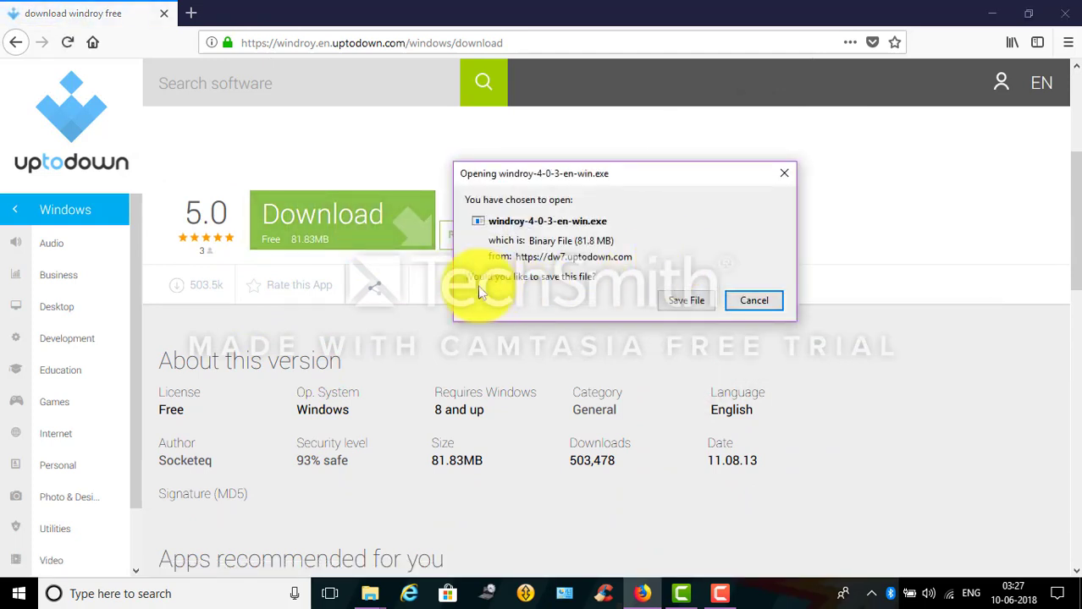
drag(627, 182, 528, 178)
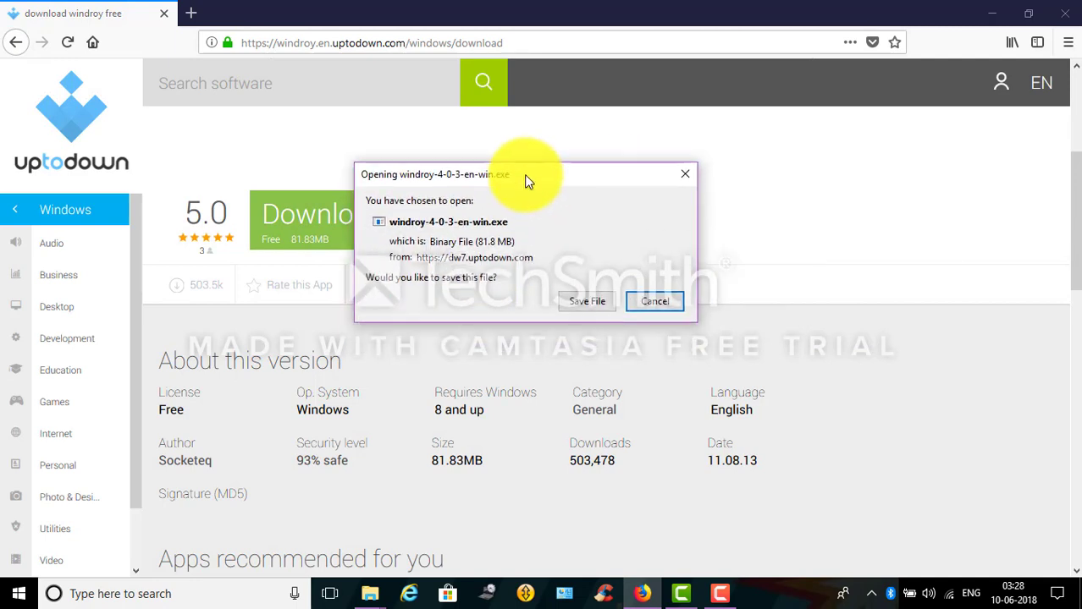
click(592, 290)
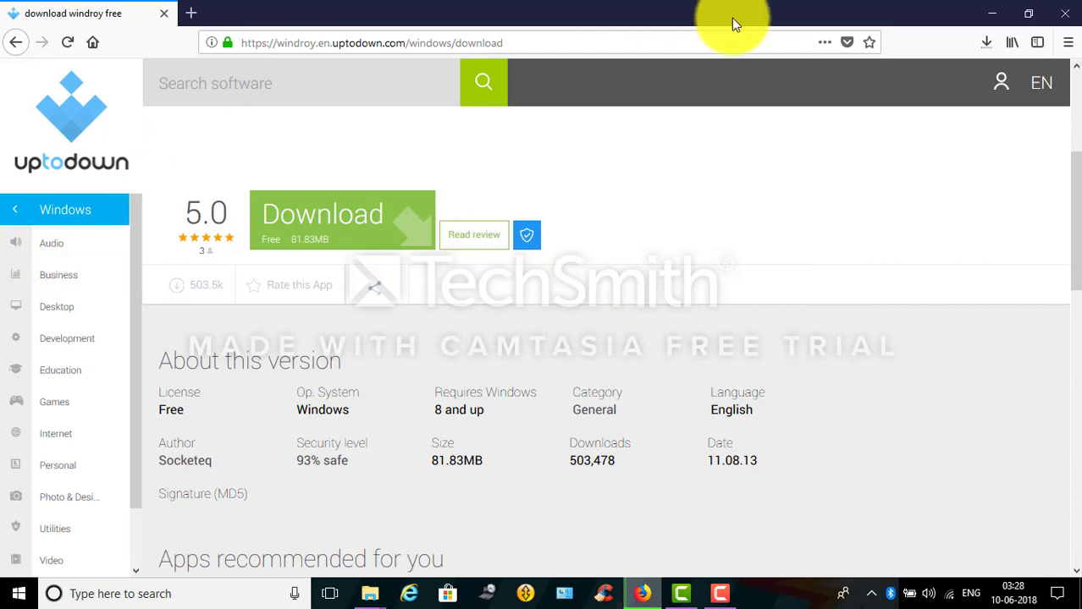
click(988, 44)
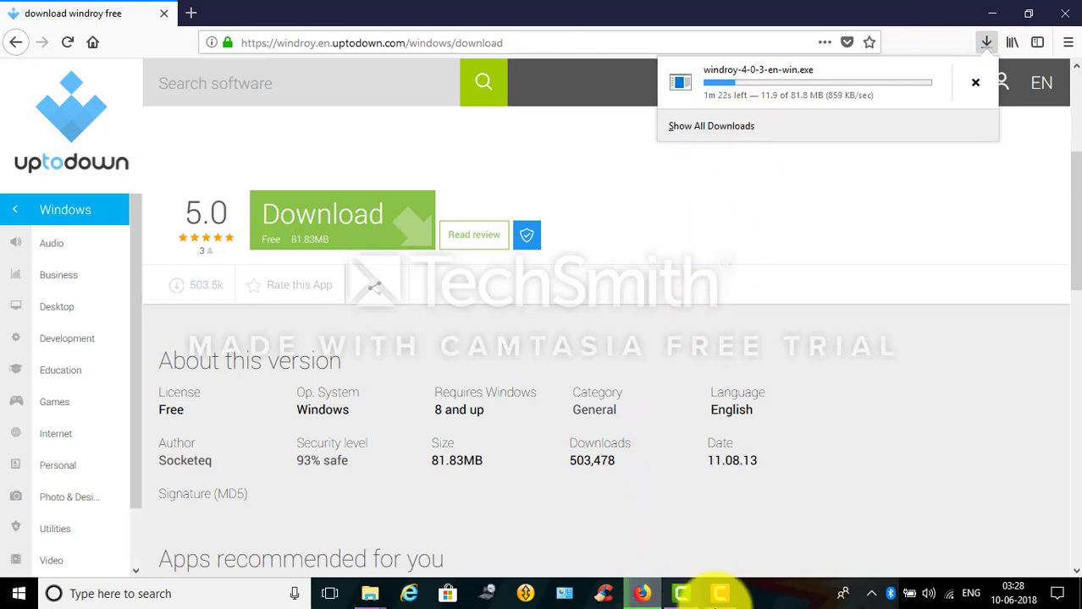
click(724, 595)
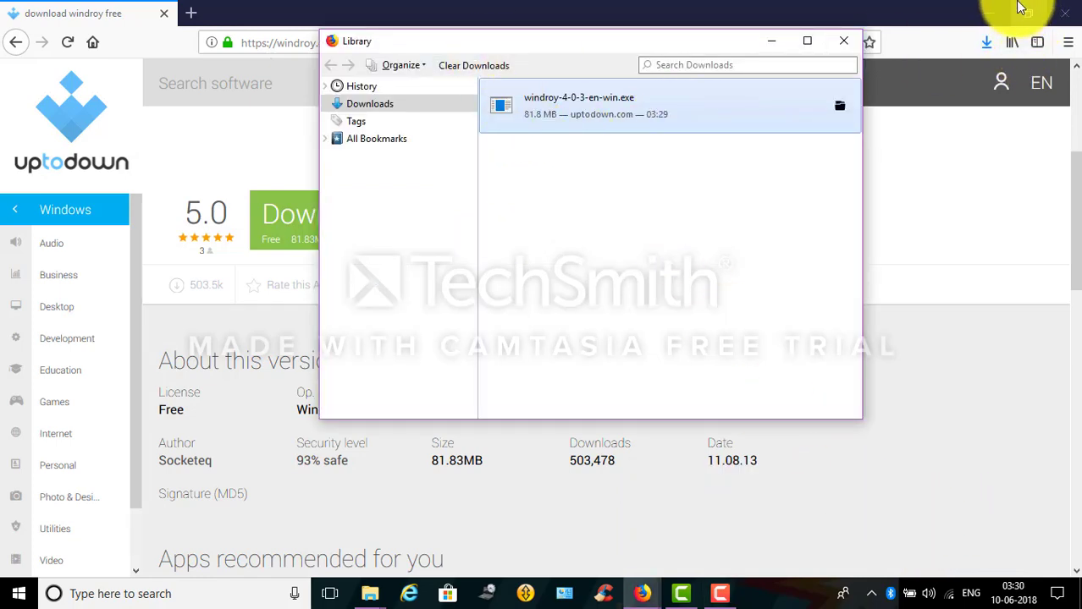
Run windroy-4-0-3-en-win from the Downloads folder, then minimize File Explorer.
click(991, 13)
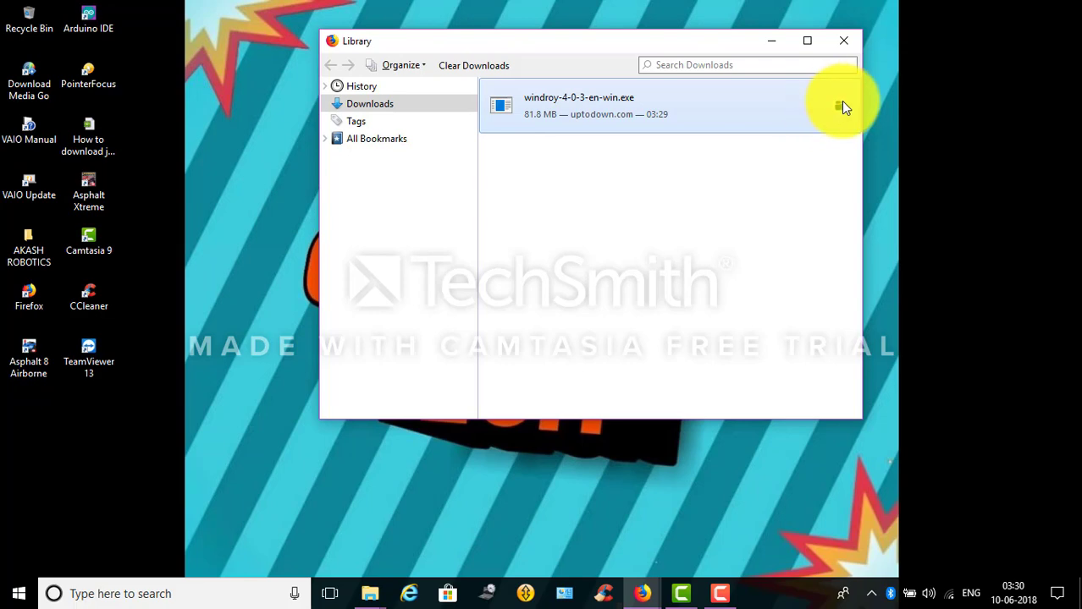
click(840, 105)
click(769, 40)
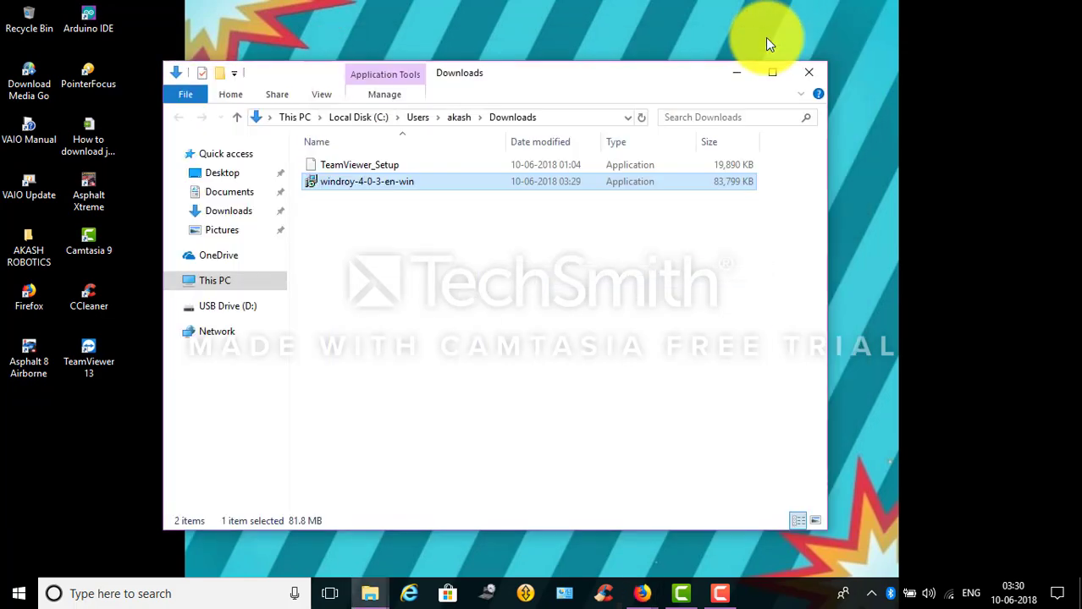
right_click(428, 177)
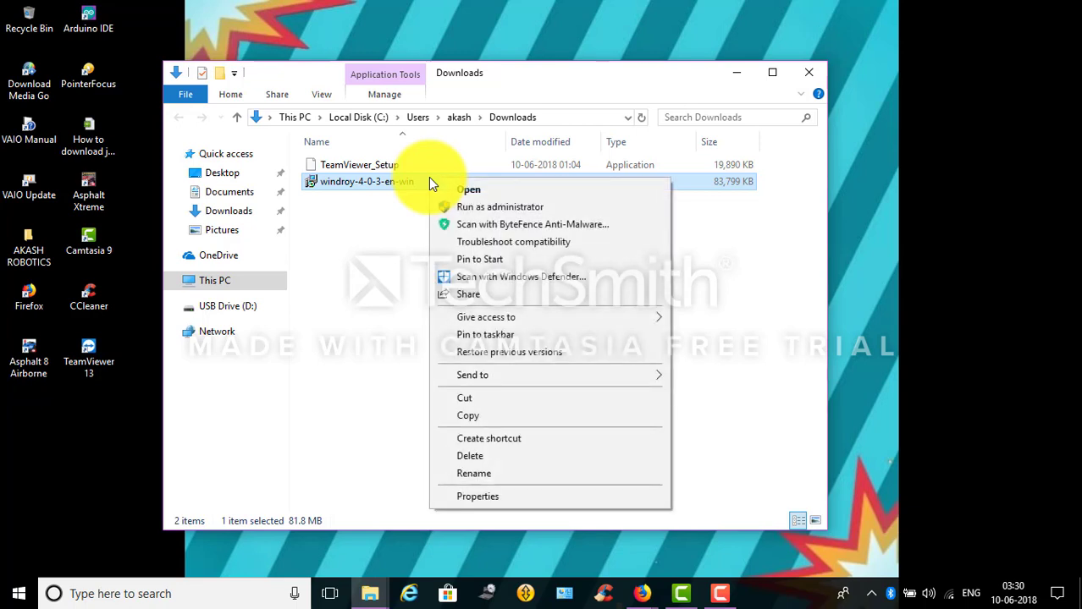
click(449, 207)
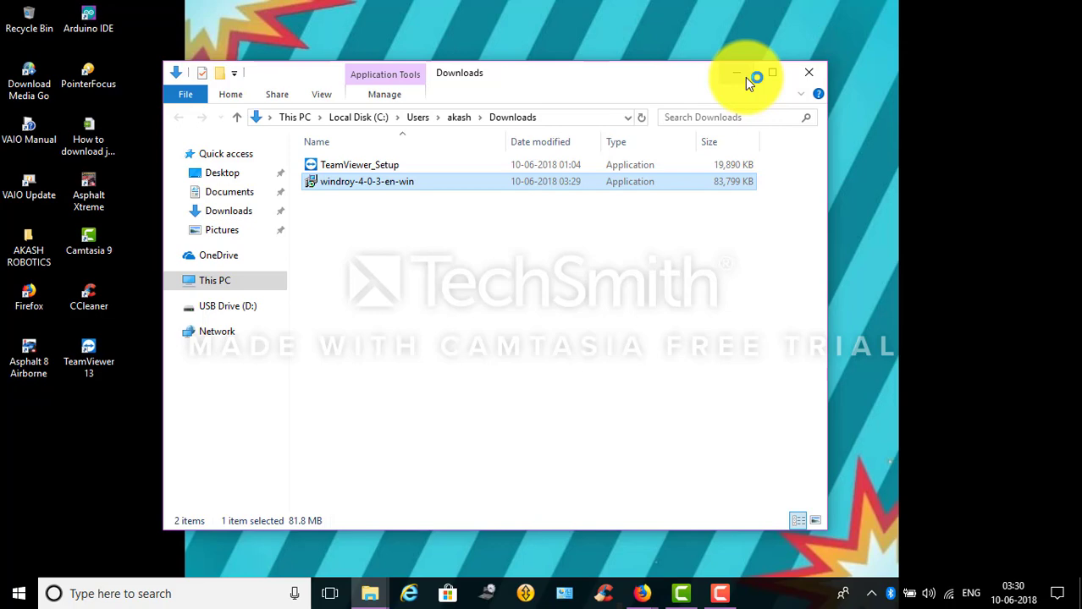
click(739, 74)
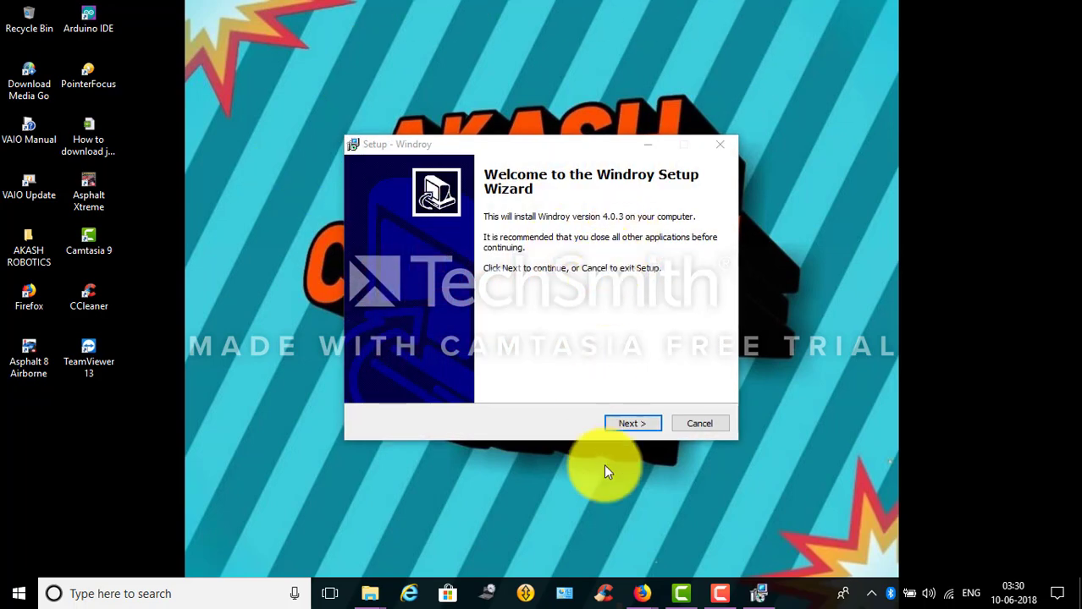
Accept the licence, keep C:\Windroy as destination, and choose a desktop icon.
click(610, 423)
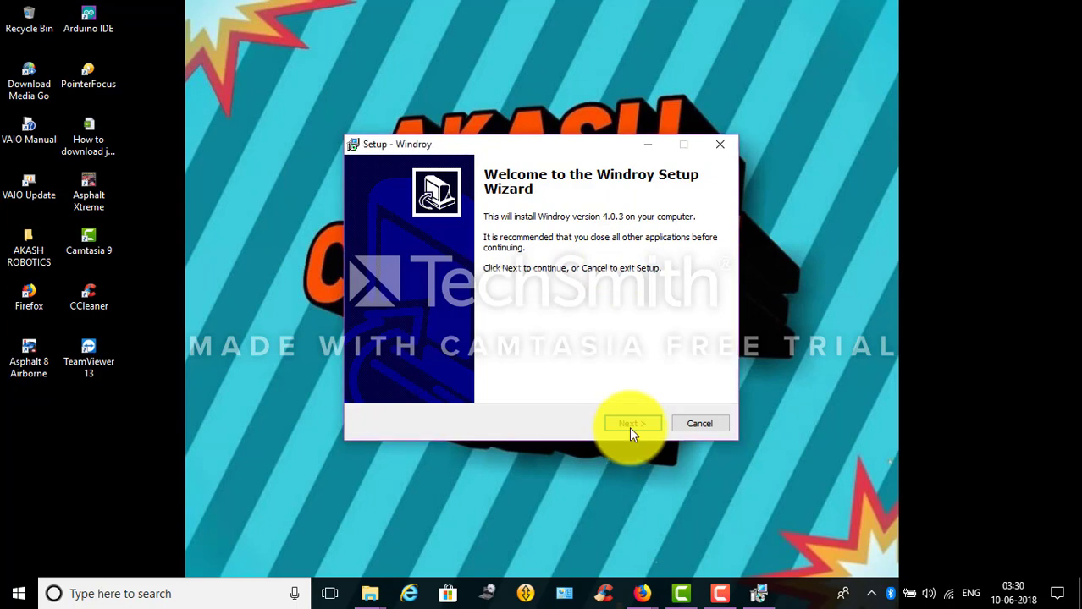
click(629, 426)
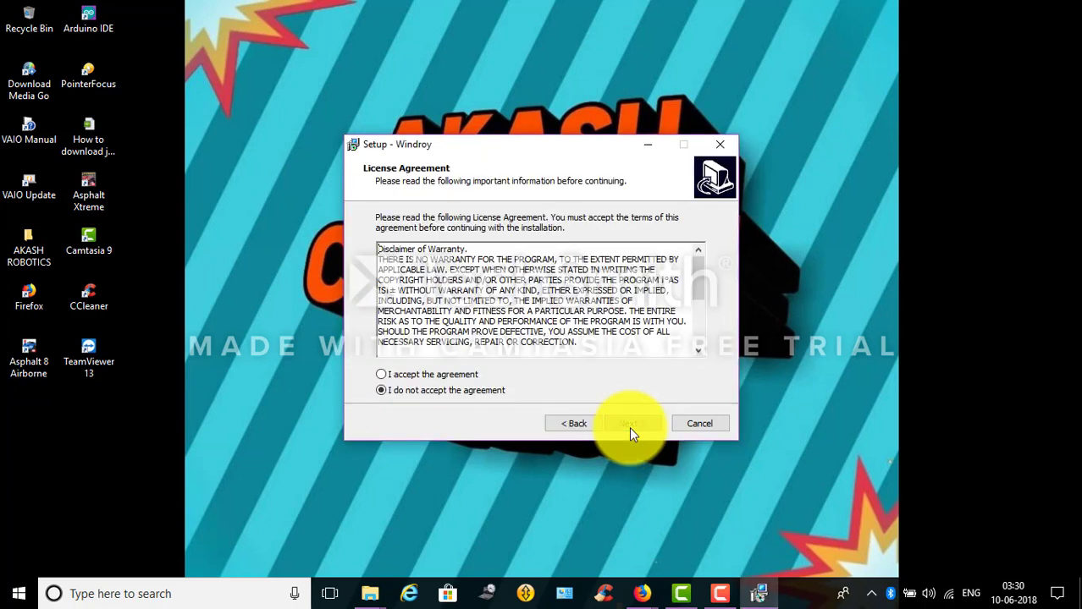
click(381, 374)
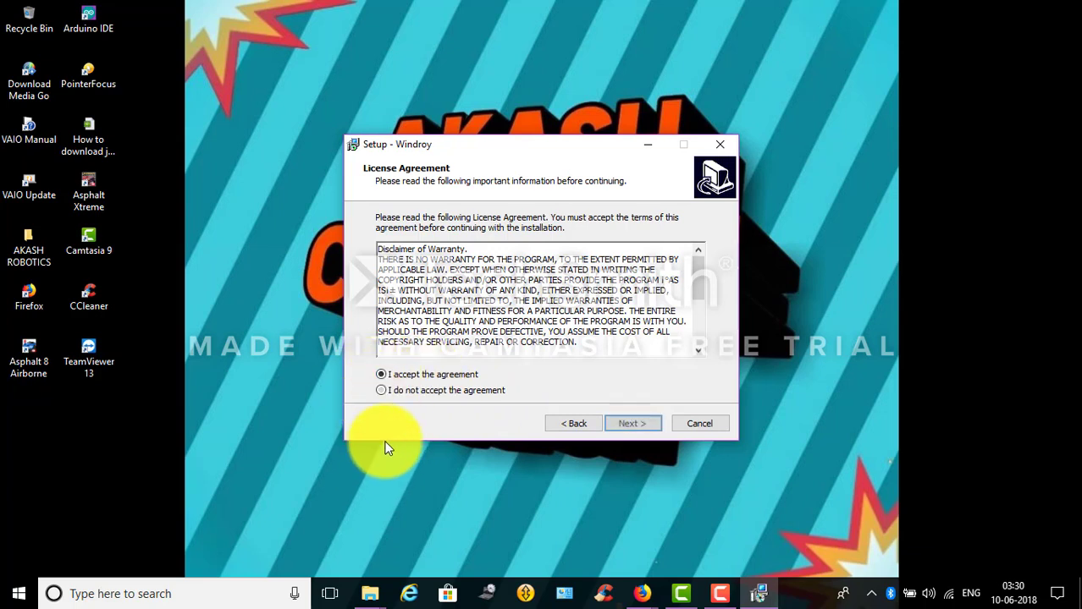
click(640, 426)
click(641, 427)
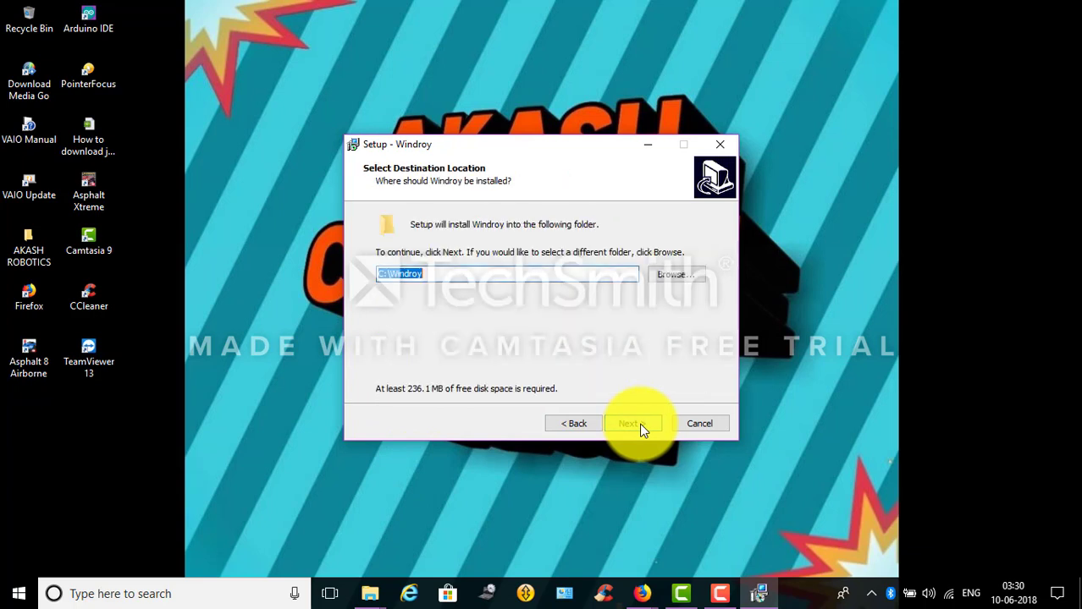
click(641, 427)
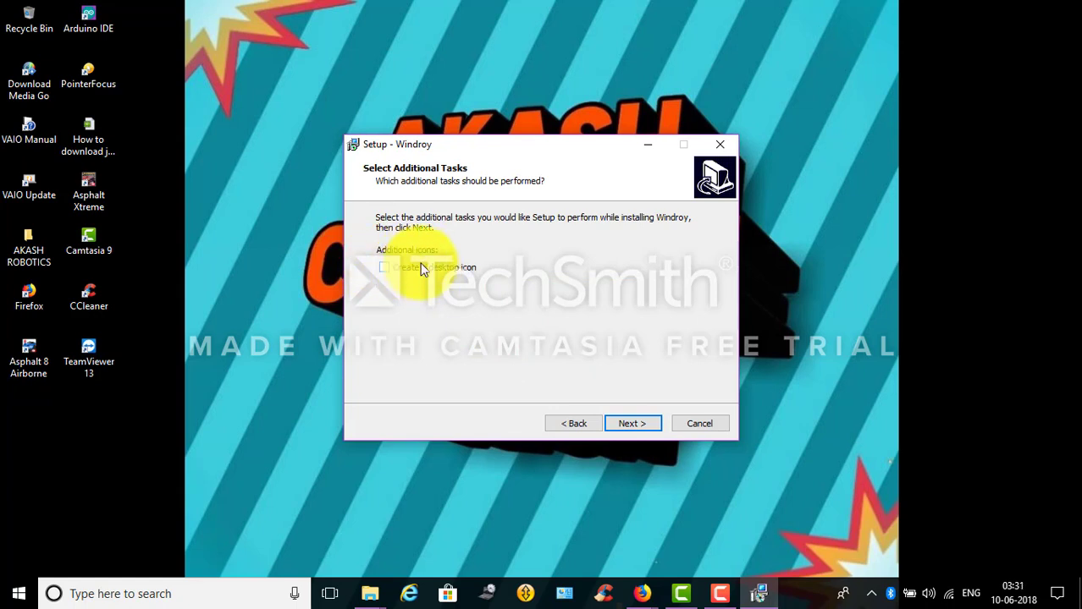
click(635, 424)
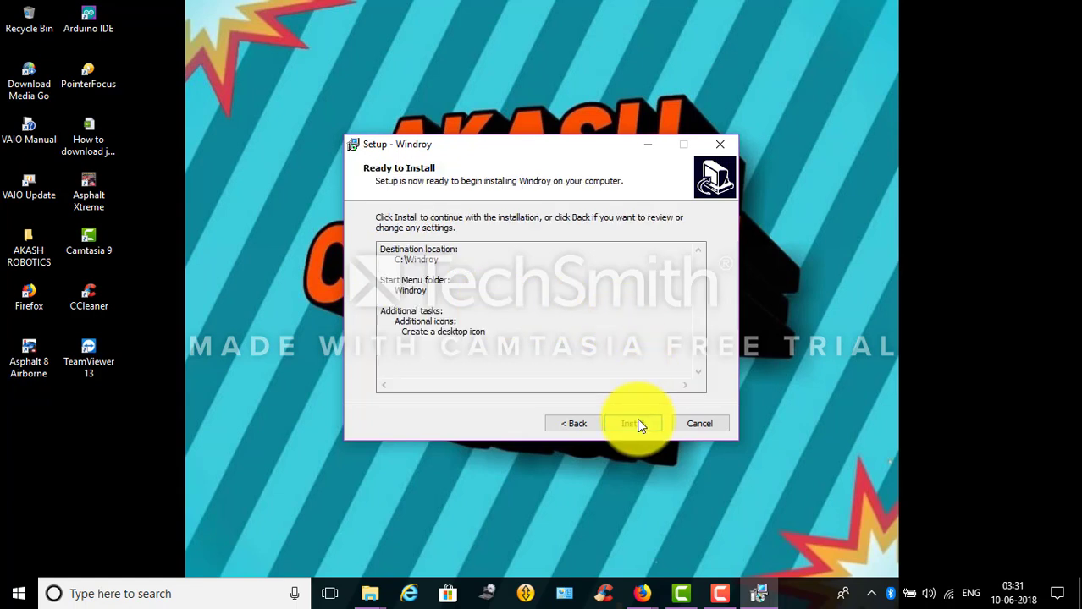
Install Windroy and close the wizard once installation completes.
click(634, 424)
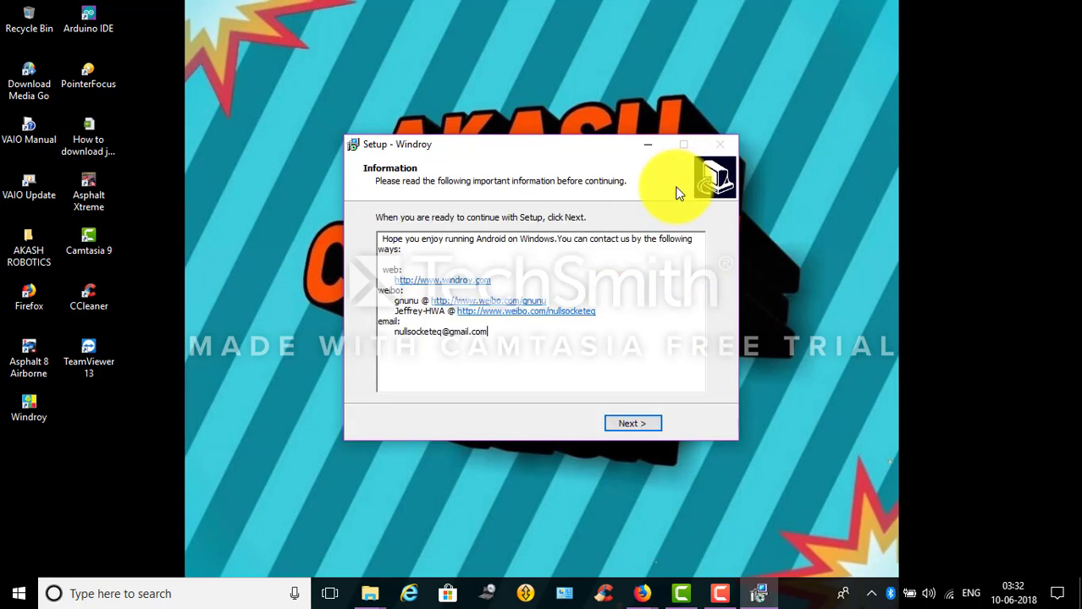
click(645, 419)
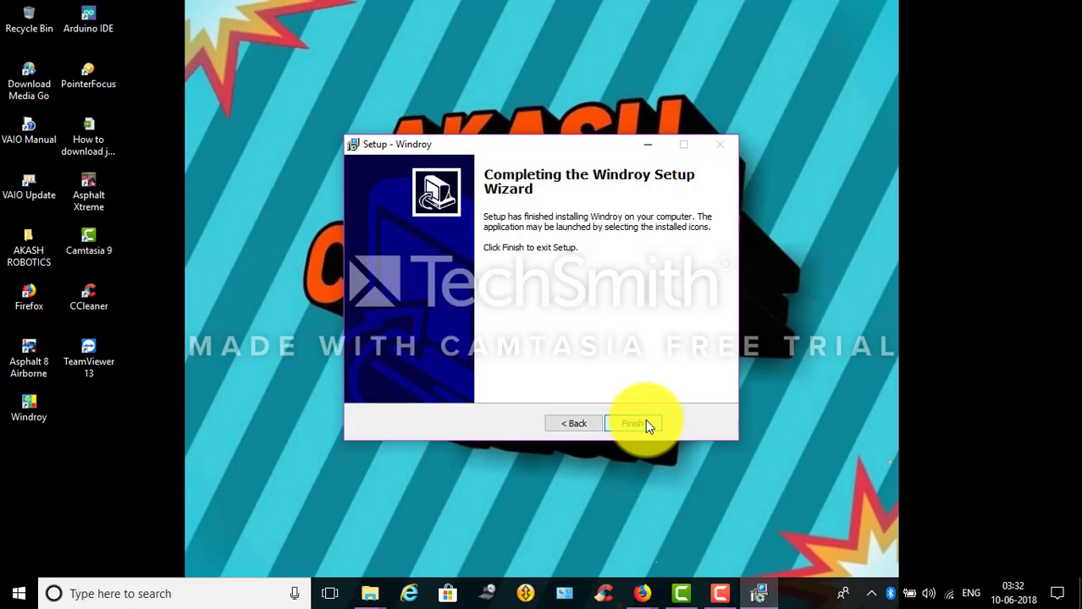
click(645, 419)
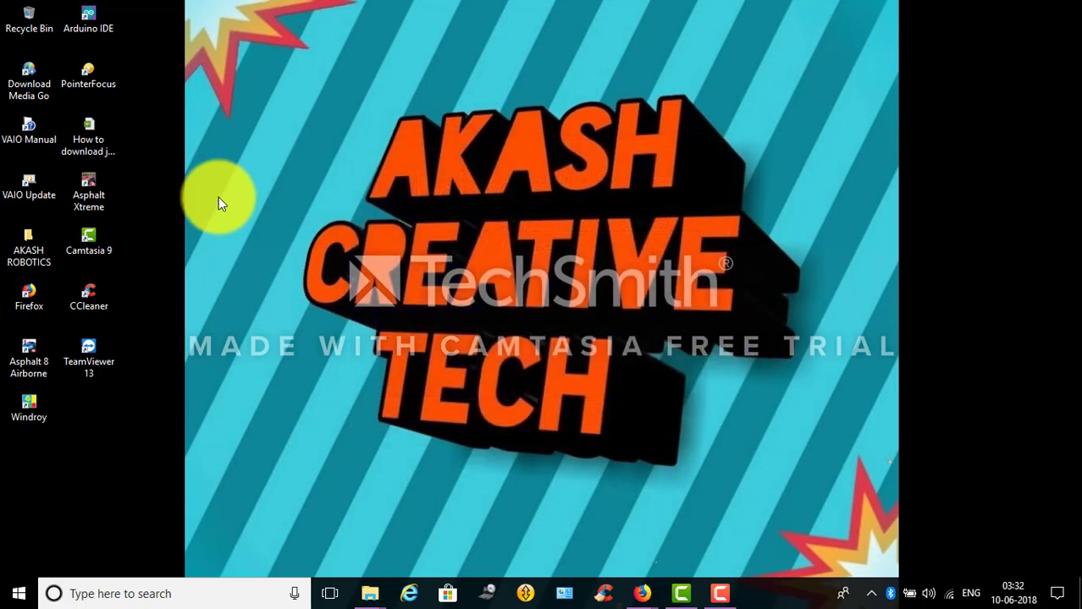
Move the Windroy shortcut beside Arduino IDE in the top row and launch it.
drag(22, 415, 252, 255)
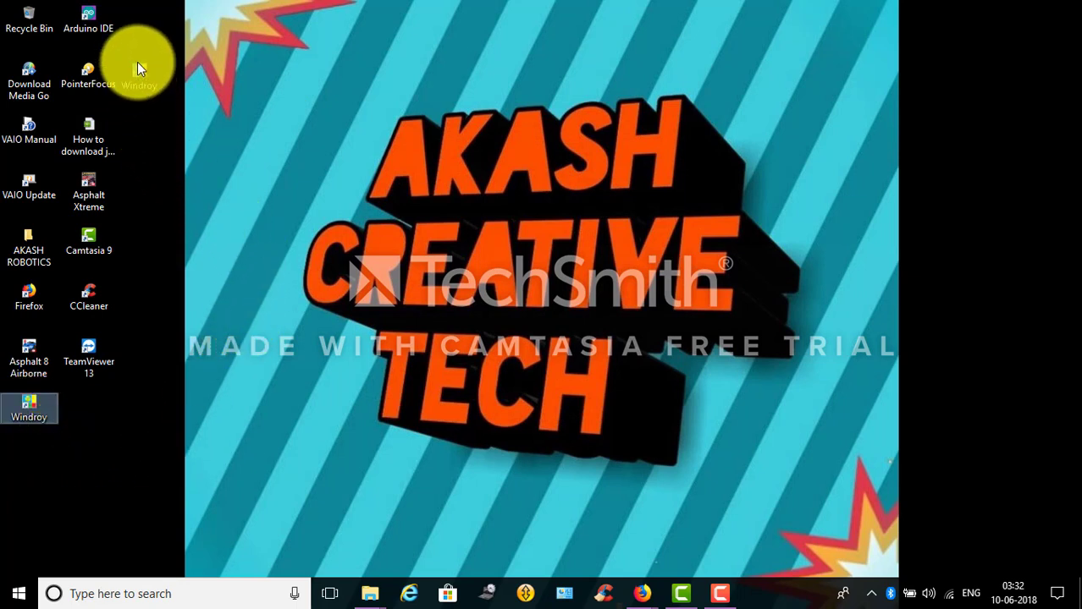
drag(138, 57, 141, 28)
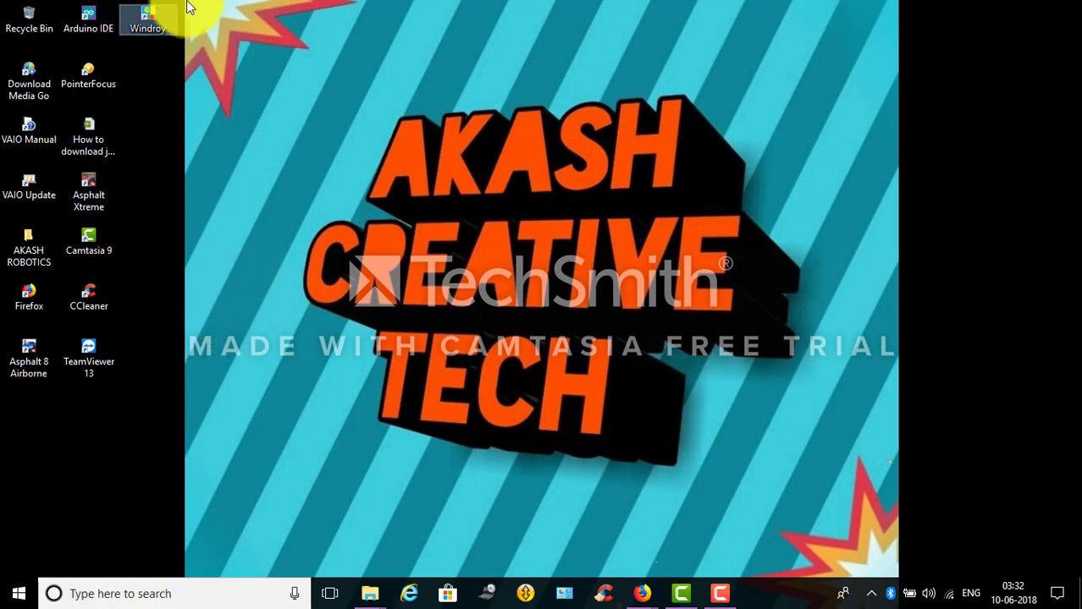
right_click(156, 24)
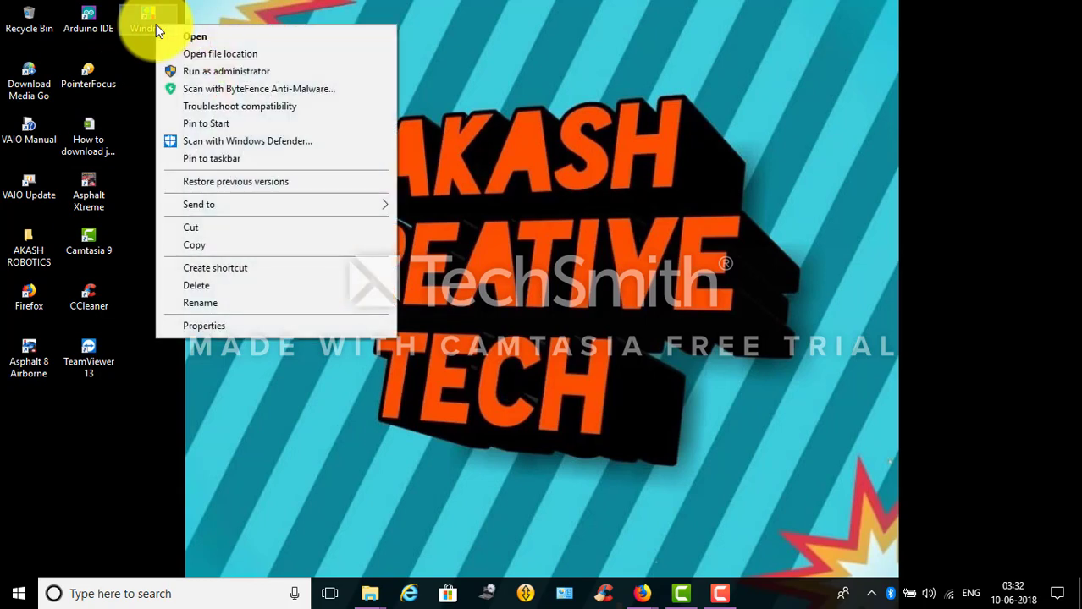
click(217, 37)
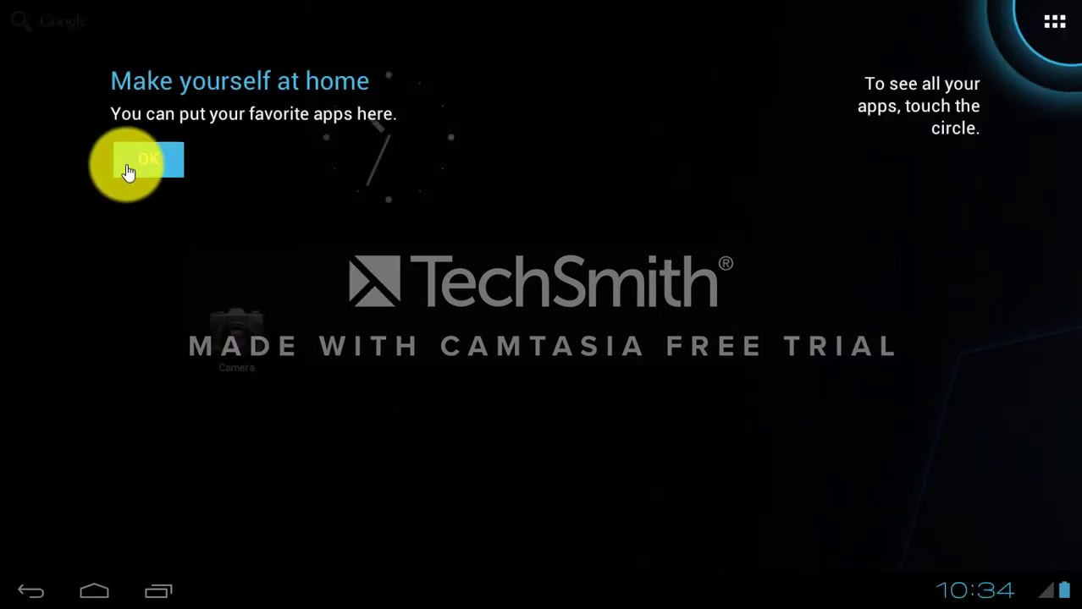
Dismiss the home-screen tip, then open the app drawer and dismiss its hint.
click(147, 165)
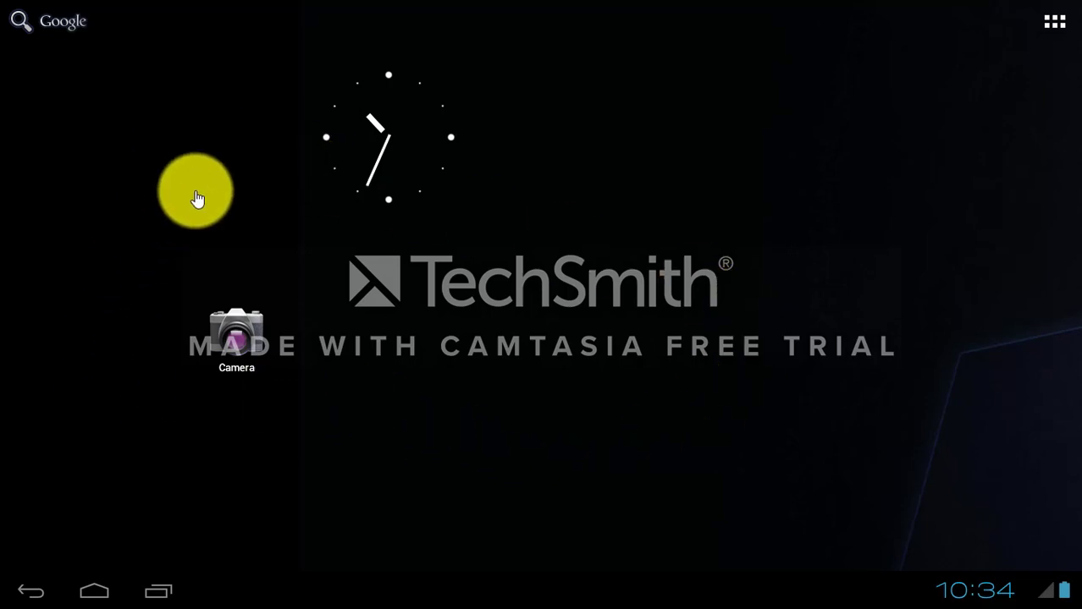
click(1055, 24)
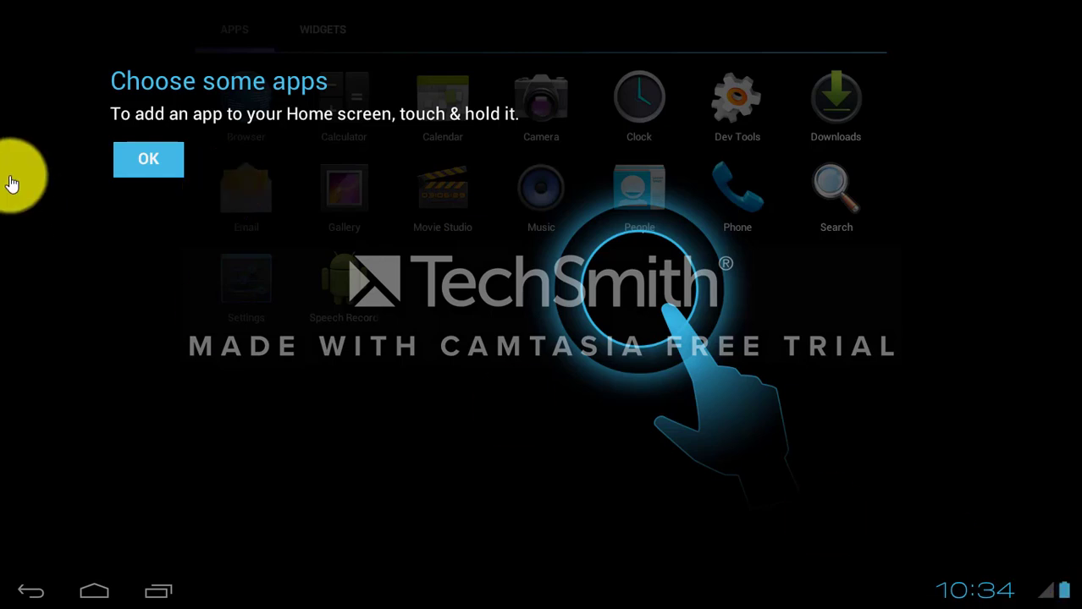
click(126, 161)
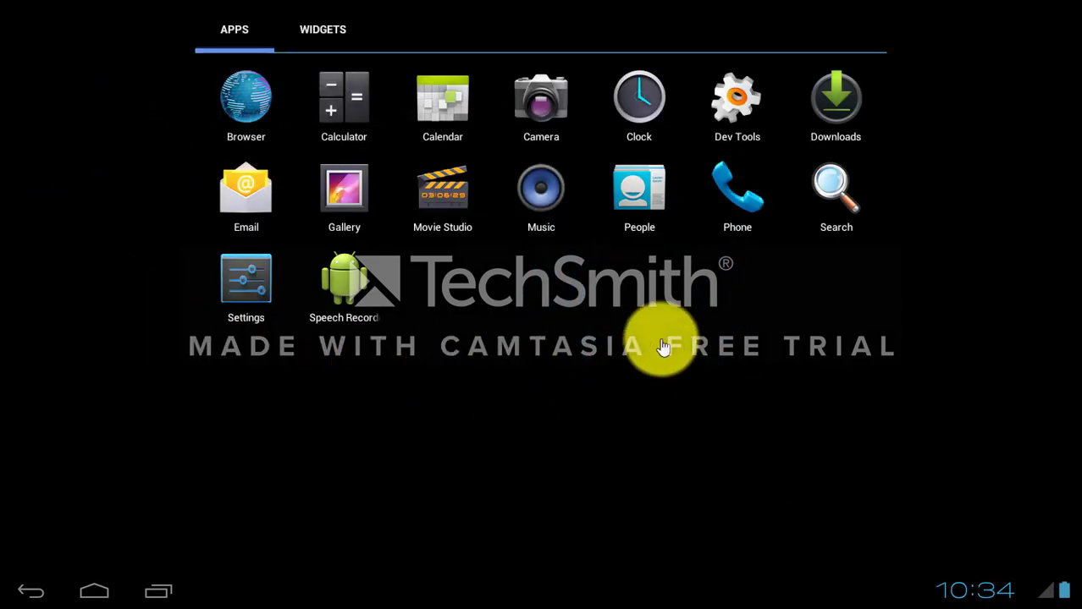
Swipe through the widget pages and back to the apps list.
drag(677, 342, 434, 302)
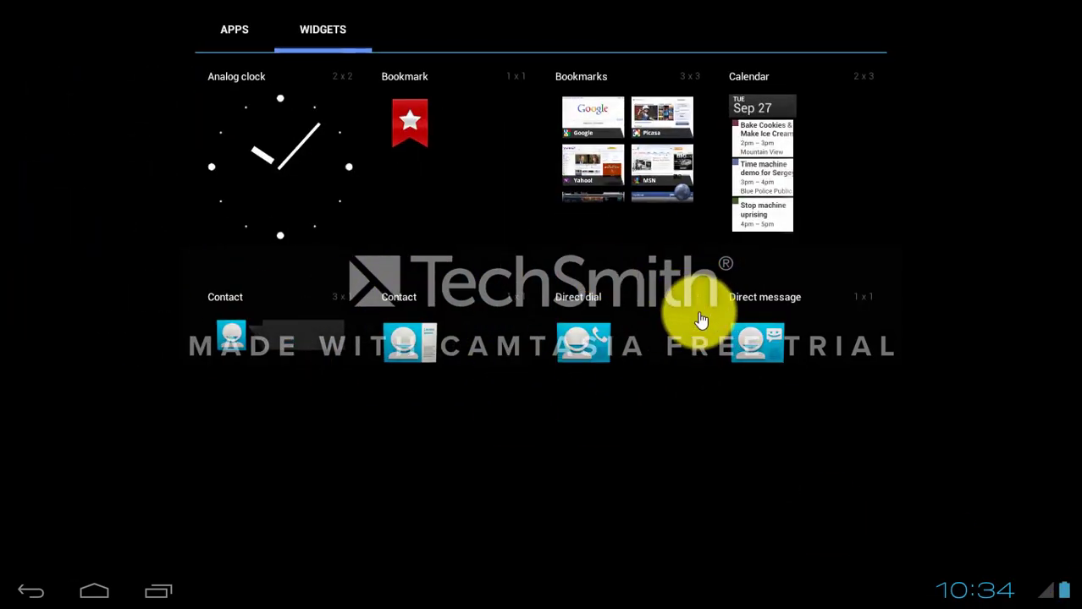
drag(526, 326, 155, 299)
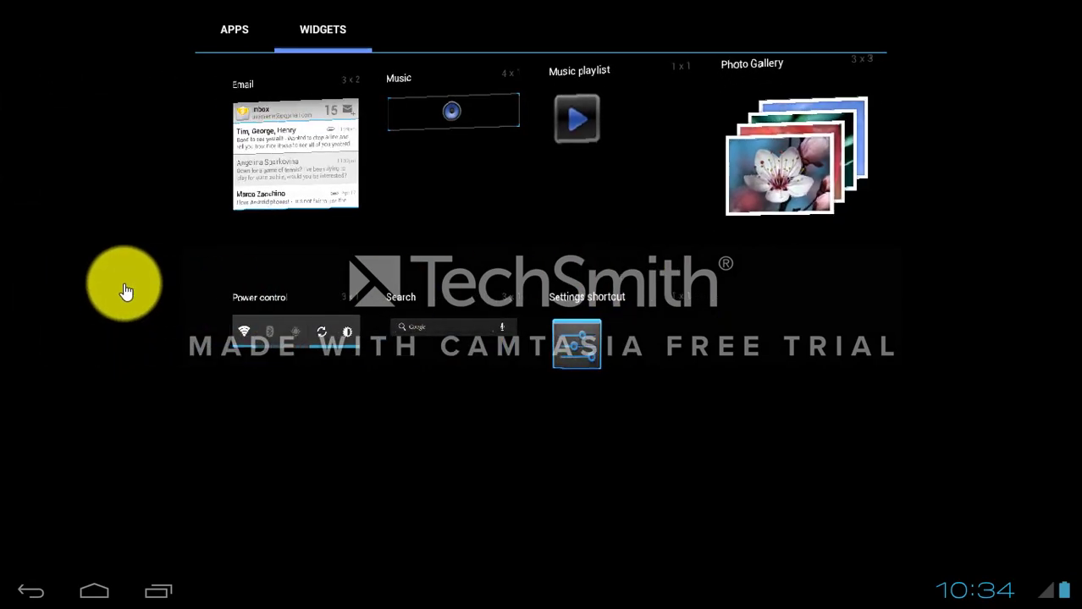
drag(217, 254, 713, 249)
drag(289, 254, 667, 241)
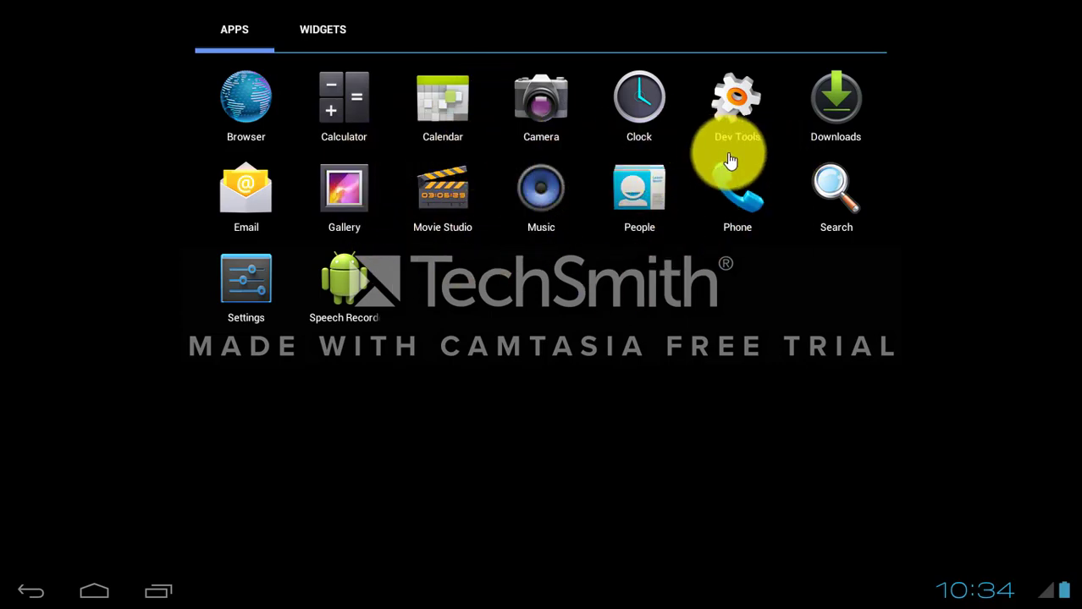
Open Phone, check its dialer, empty call log and contacts, then return home.
click(754, 201)
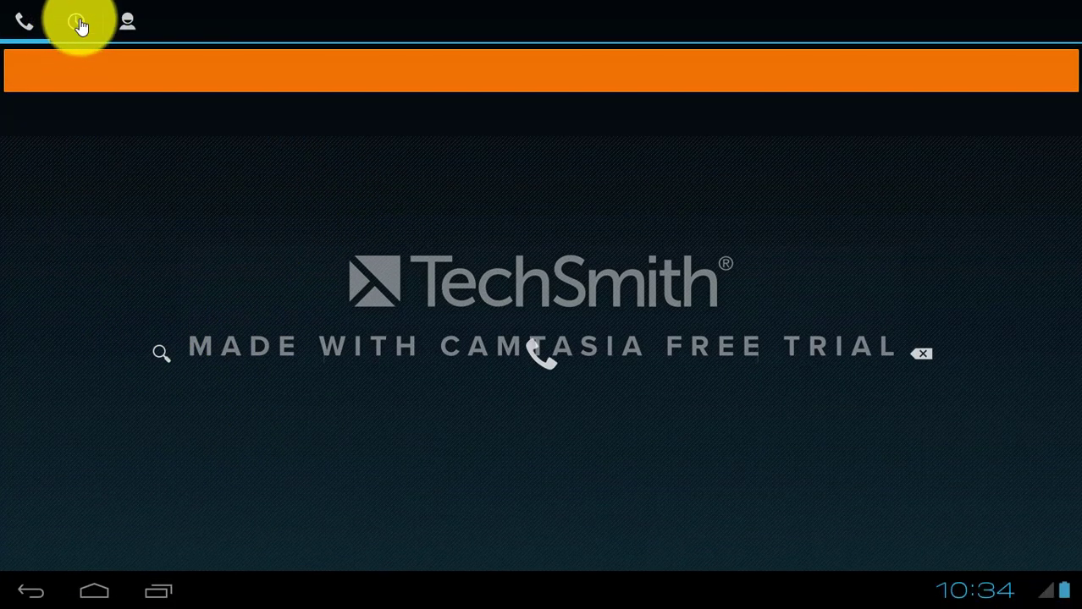
click(79, 26)
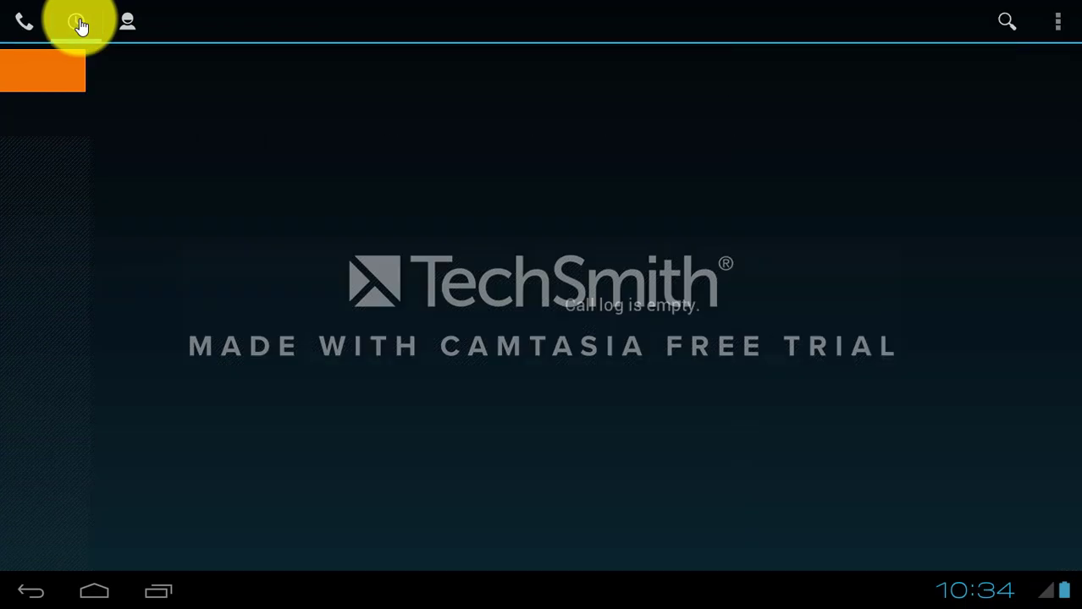
click(128, 22)
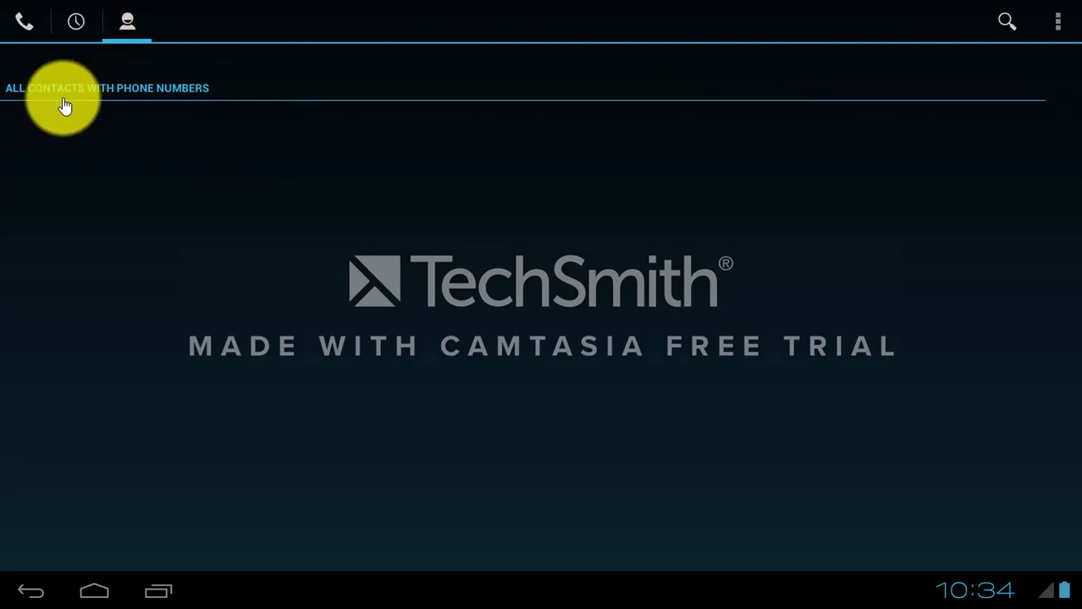
click(97, 595)
Swipe Phone out of recent apps, then open Settings and scroll its categories to Data usage.
click(179, 604)
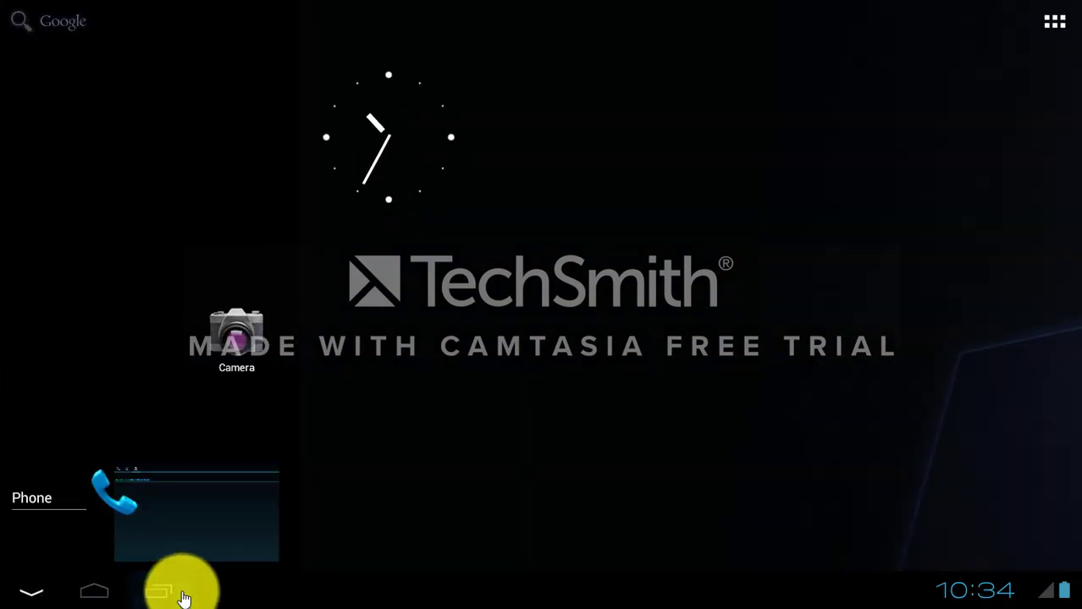
drag(144, 499, 402, 541)
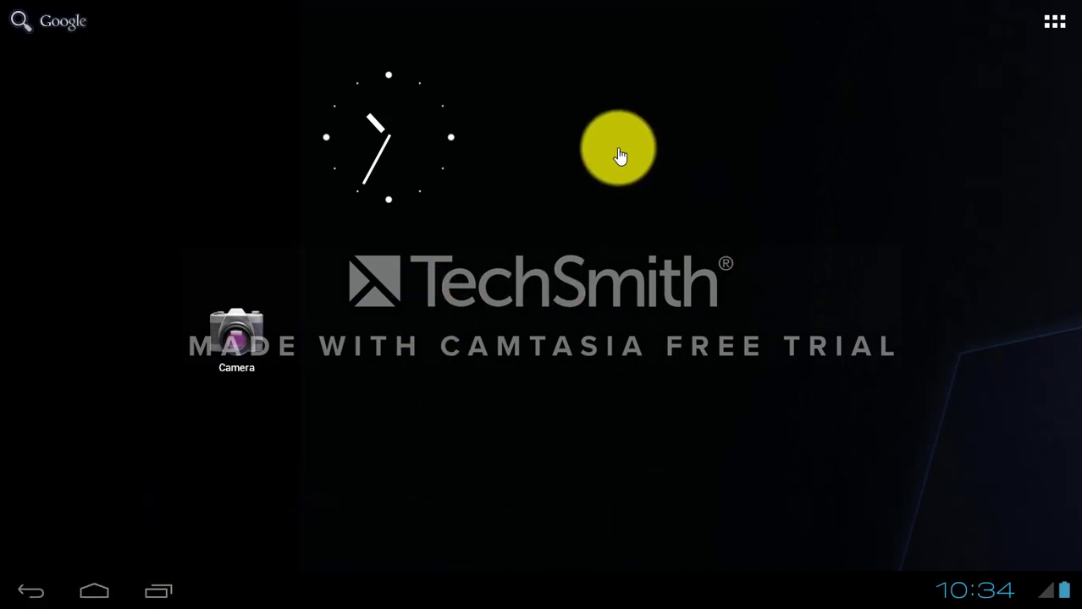
mouse_move(930, 428)
mouse_down()
mouse_move(732, 360)
mouse_move(434, 326)
mouse_up()
drag(912, 307, 482, 271)
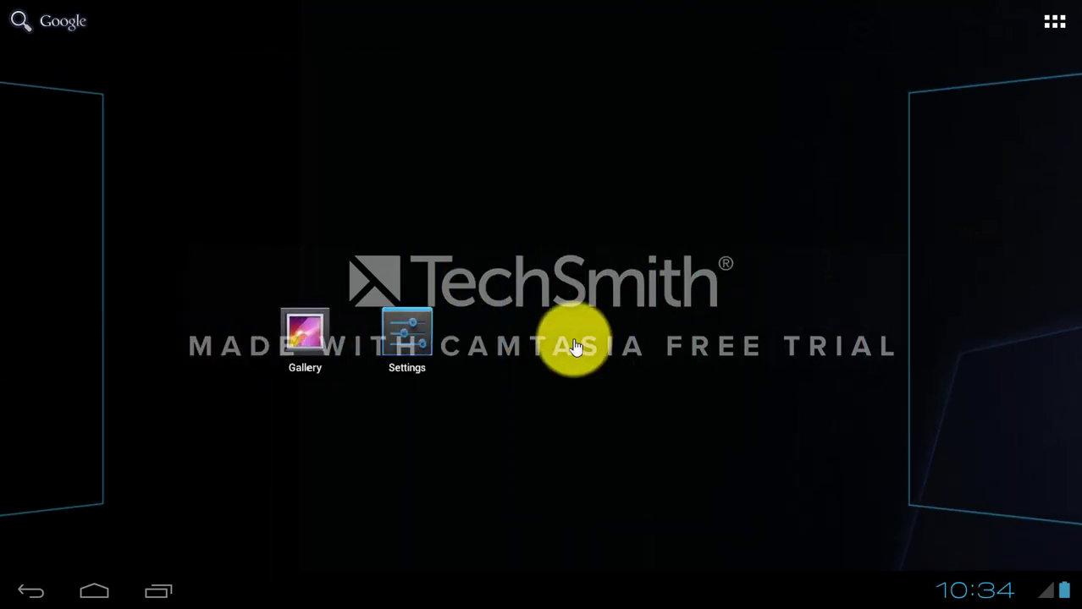
click(444, 370)
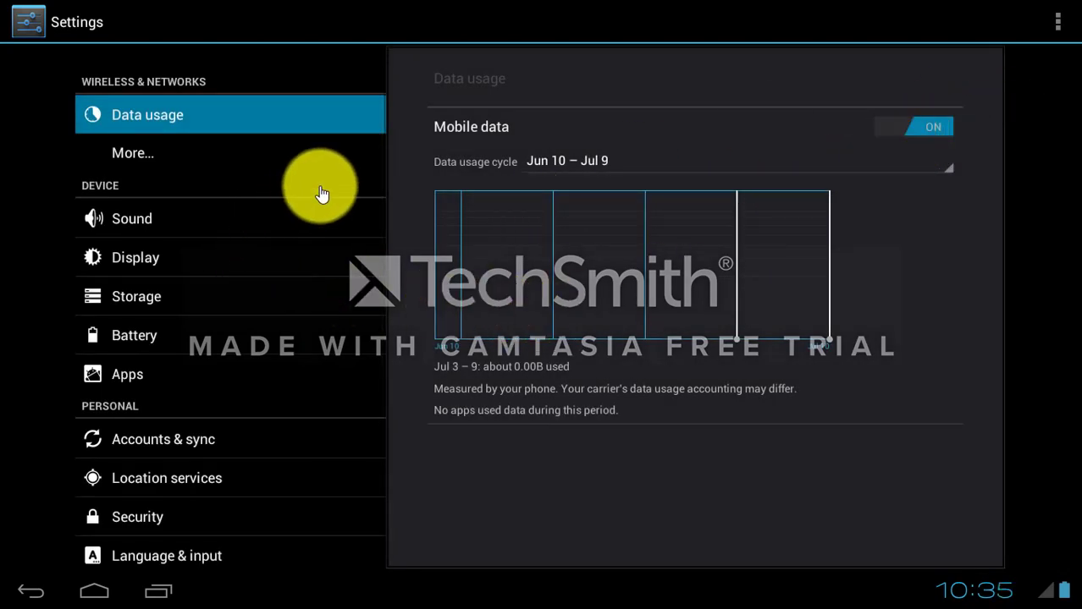
drag(285, 292, 353, 20)
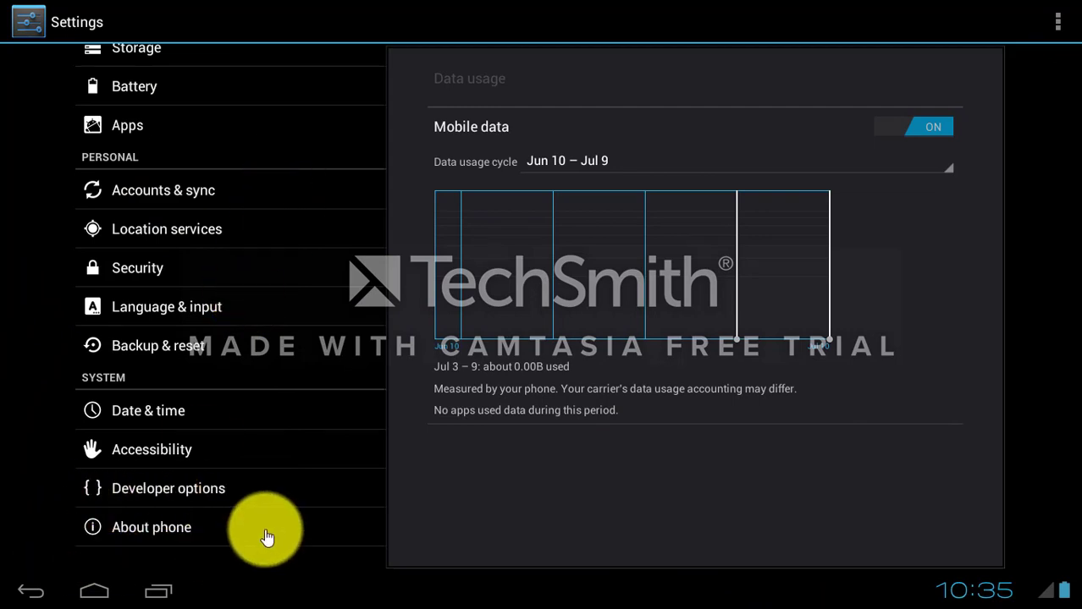
Open About phone, tap the Android version 4.0.3 row three times, and scroll the list back up.
click(127, 533)
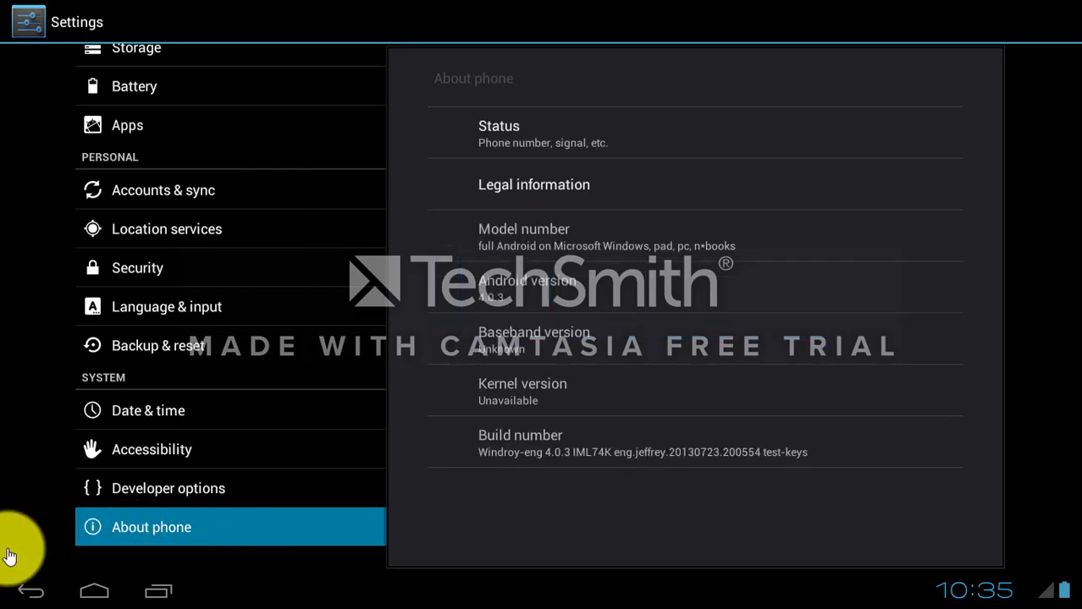
click(544, 298)
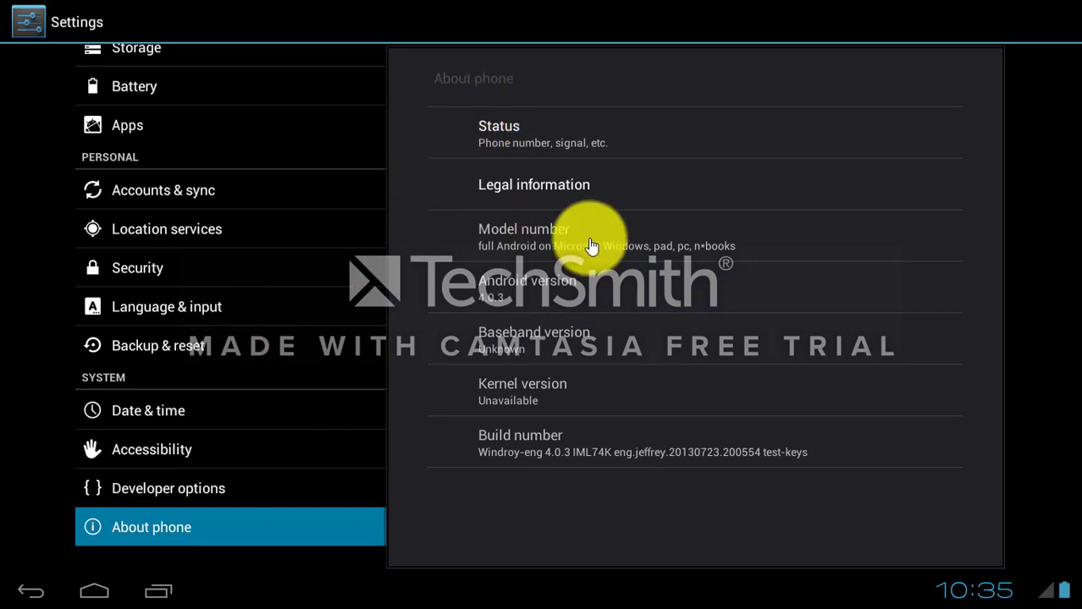
click(548, 291)
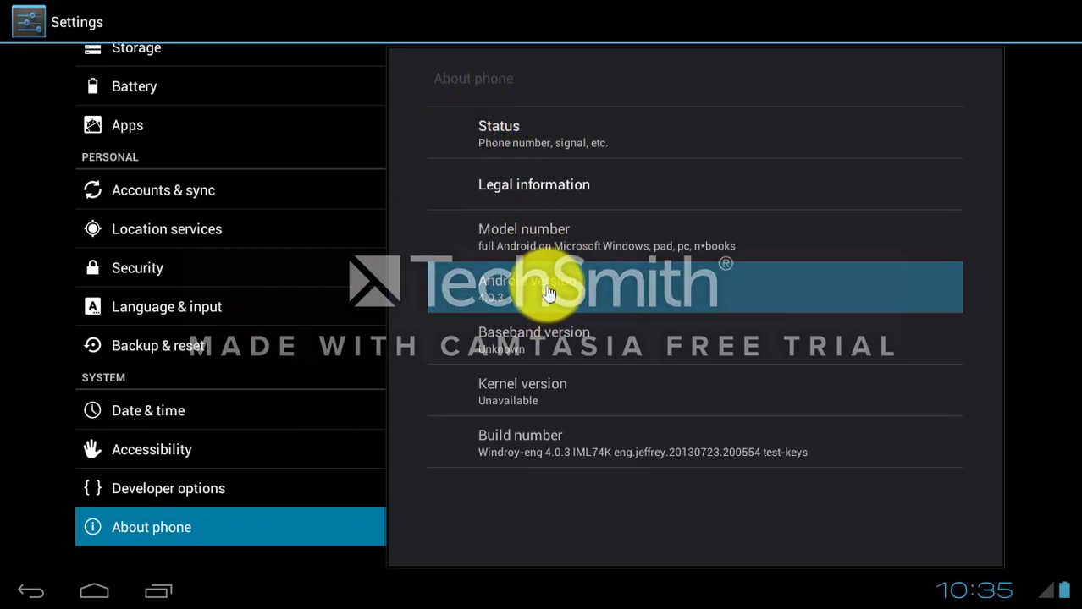
click(548, 292)
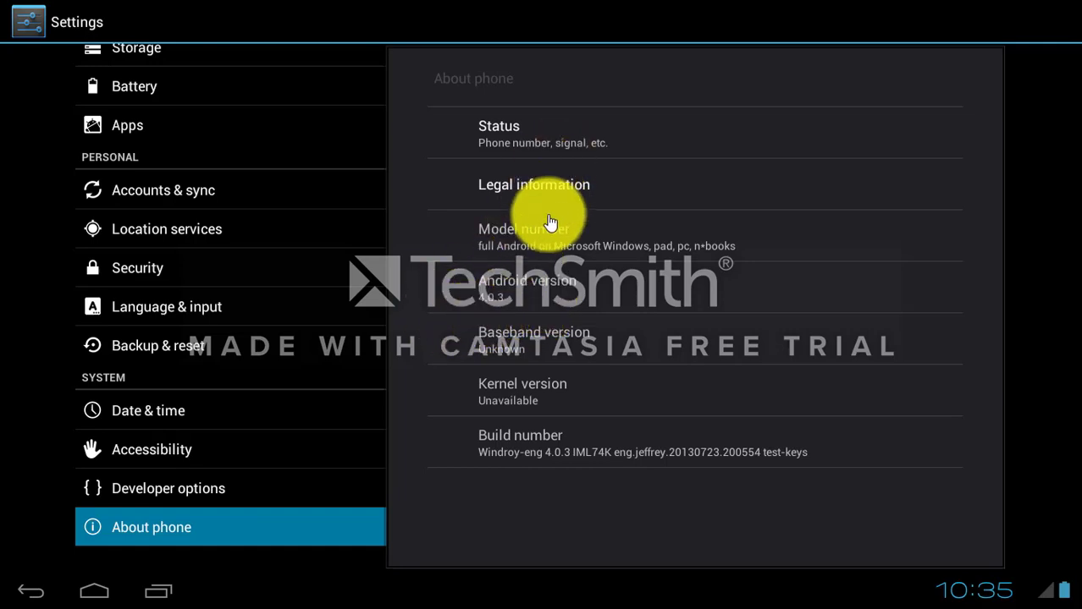
drag(229, 182, 247, 464)
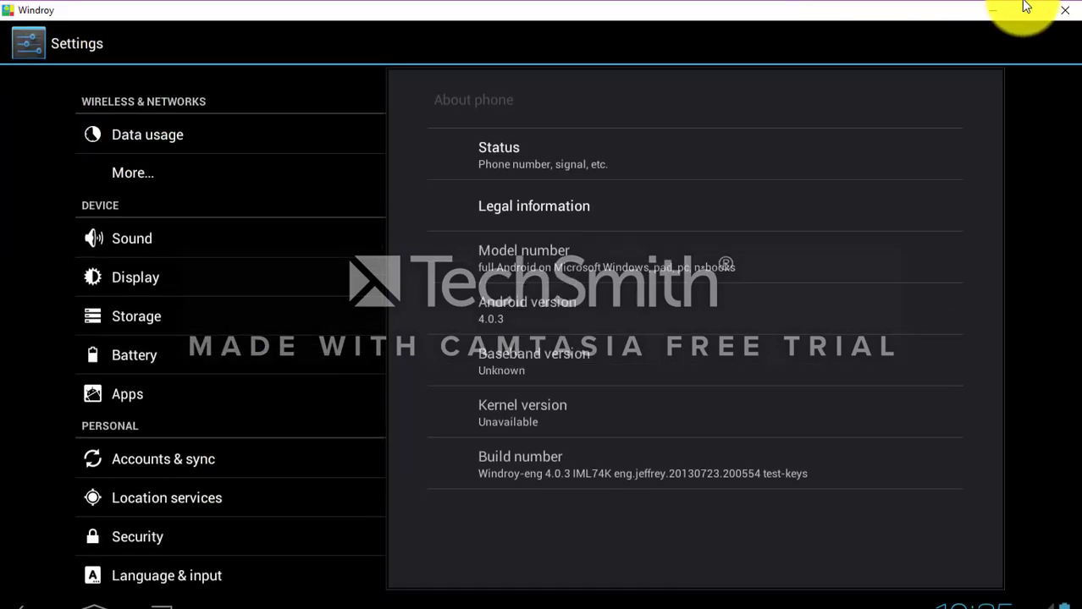
Close the Windroy window and then its leftover console window.
click(1063, 8)
click(863, 111)
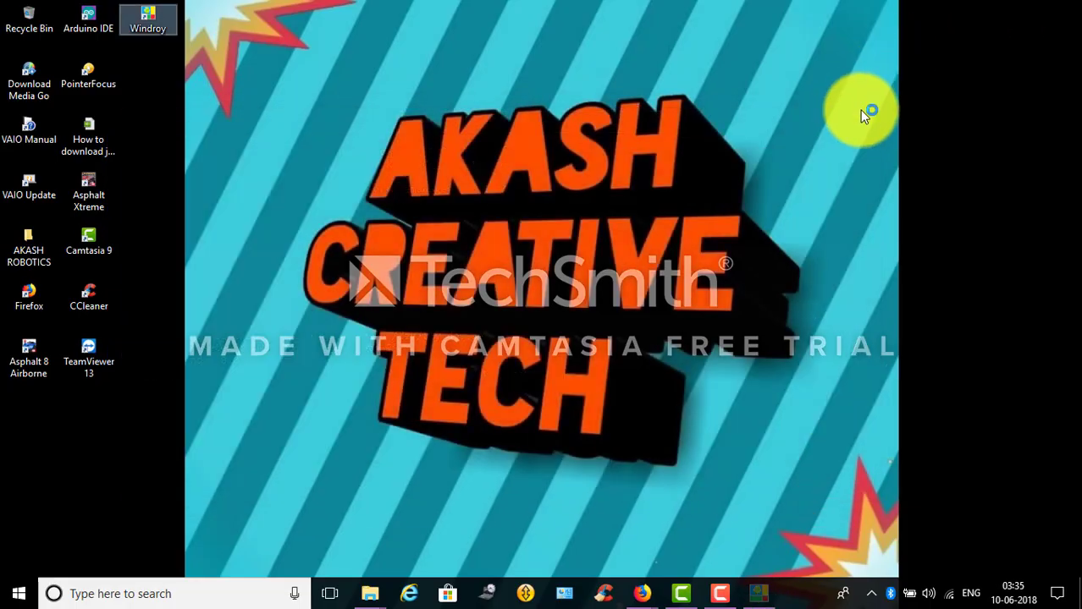